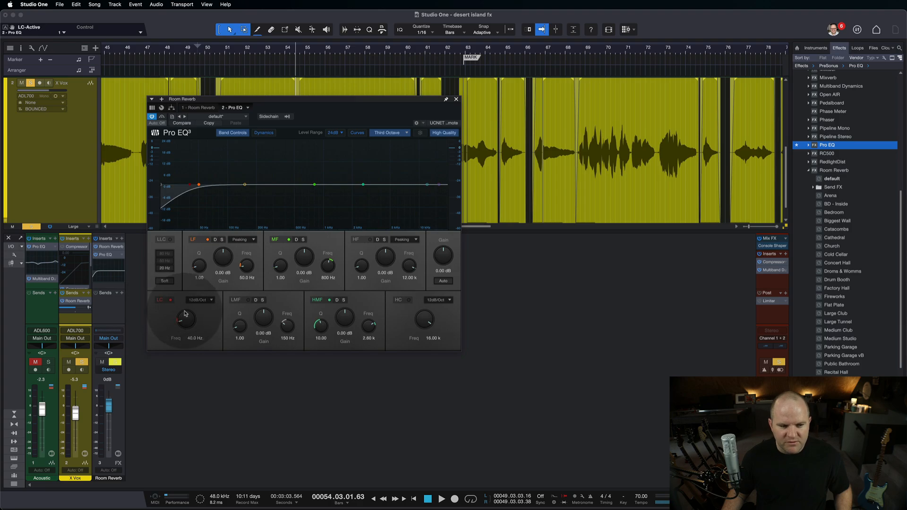
# Raise the low-cut frequency in the Room Reverb channel's Pro EQ to about 203 Hz, close it and start playback.
pyautogui.moveTo(186, 319); pyautogui.dragTo(190, 300)
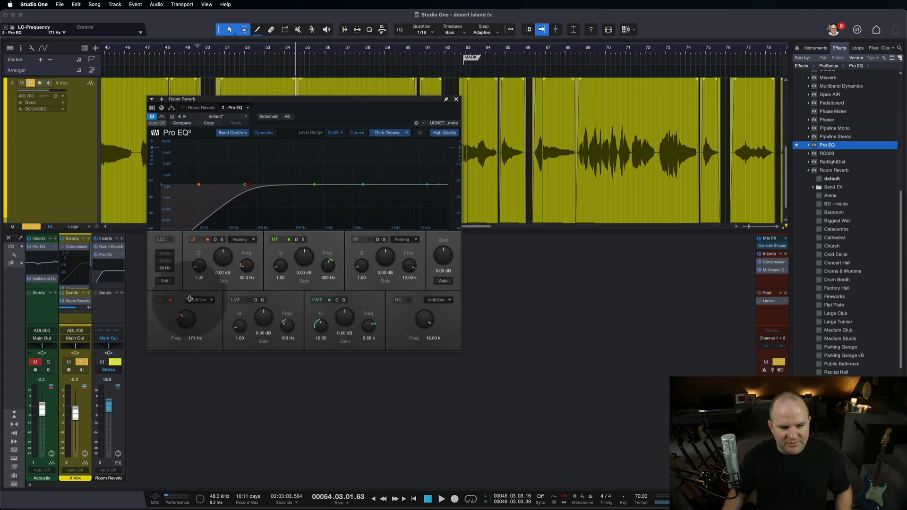
pyautogui.click(456, 99)
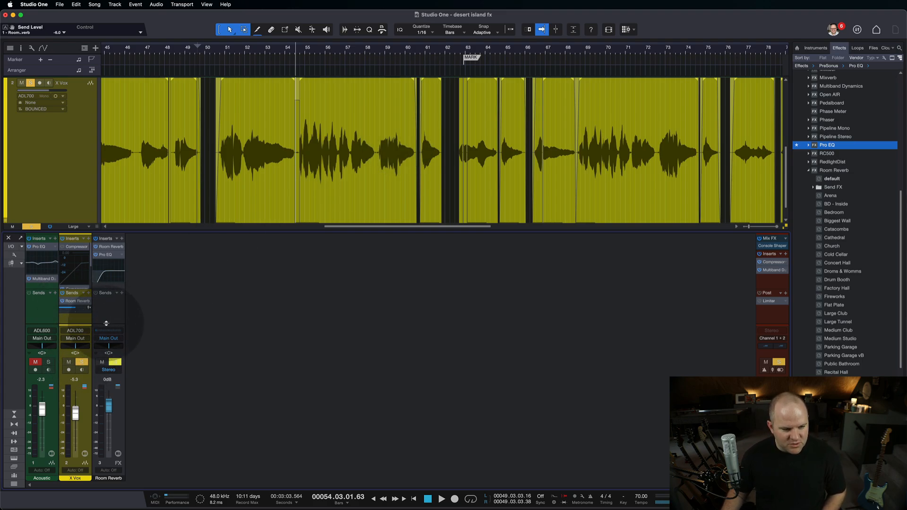
pyautogui.press('space')
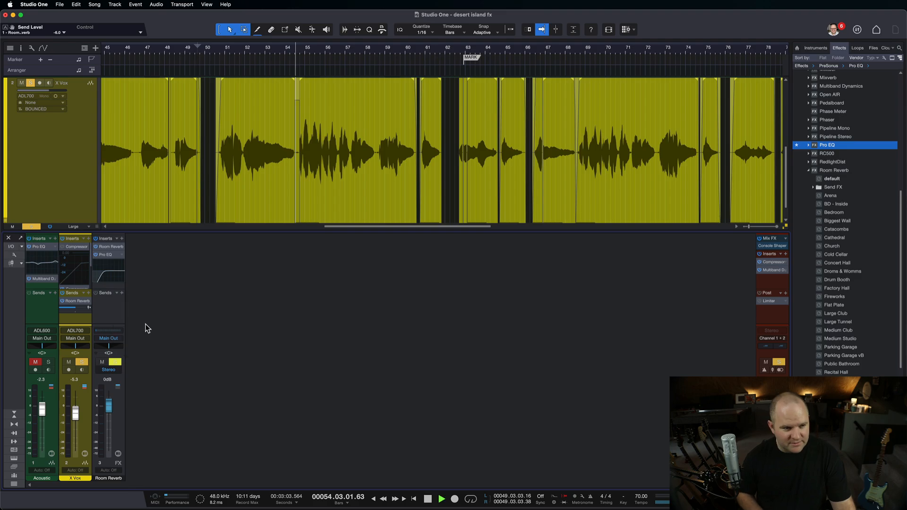
# Open the Room Reverb plug-in on the effects channel and set its Length to about 6.61 s.
pyautogui.click(105, 246)
pyautogui.moveTo(258, 99); pyautogui.dragTo(218, 92)
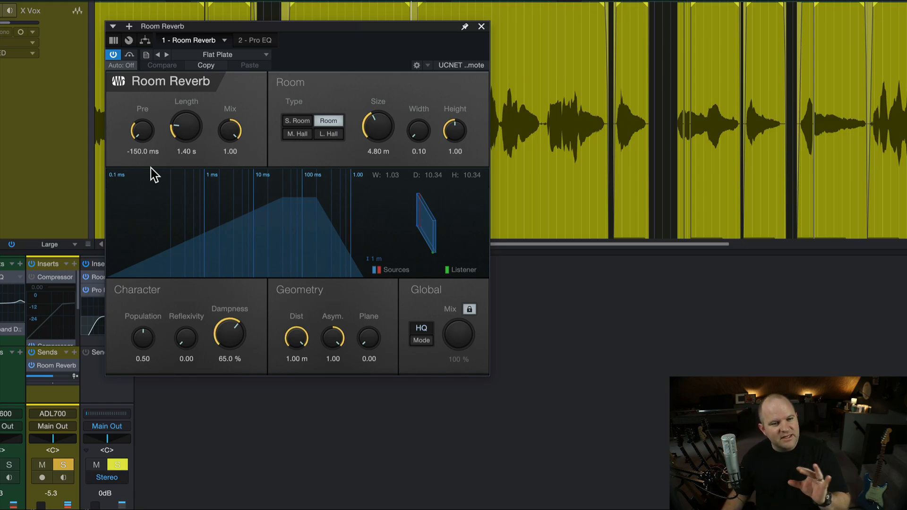
pyautogui.click(187, 152)
pyautogui.write('7')
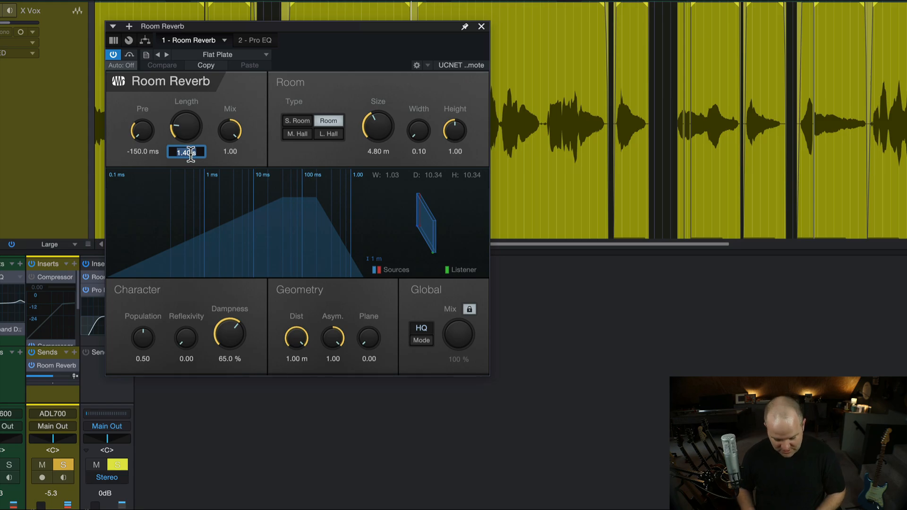
pyautogui.press('Return')
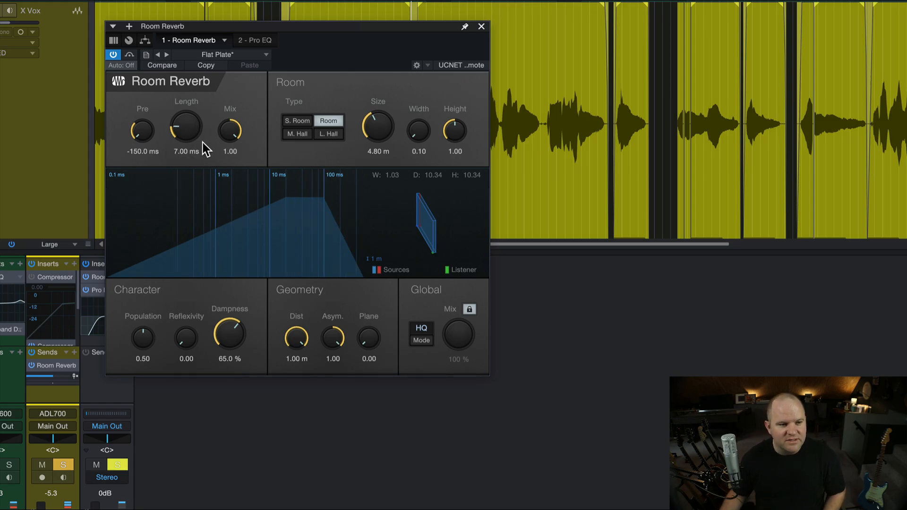
pyautogui.click(183, 149)
pyautogui.moveTo(187, 137); pyautogui.dragTo(184, 114)
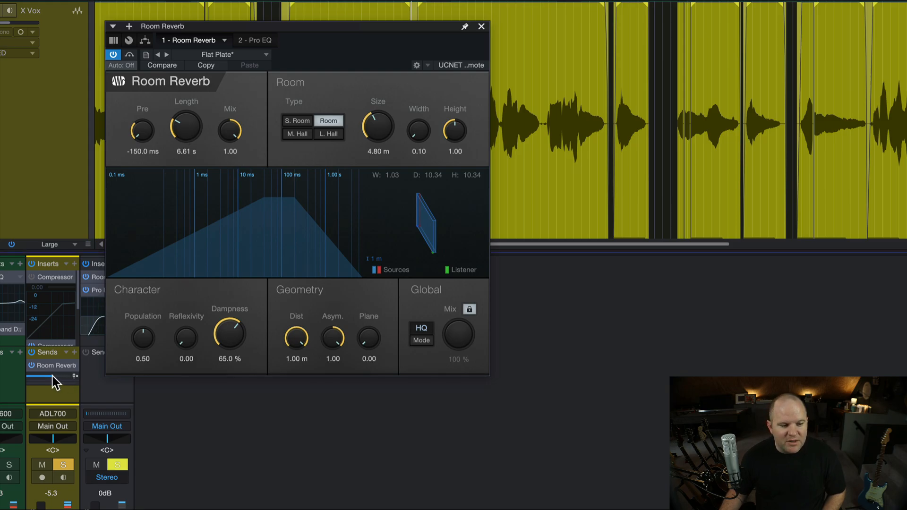
# Lower the X Vox send level to Room Reverb and audition the vocal together with the soloed Acoustic track.
pyautogui.moveTo(52, 377); pyautogui.dragTo(45, 377)
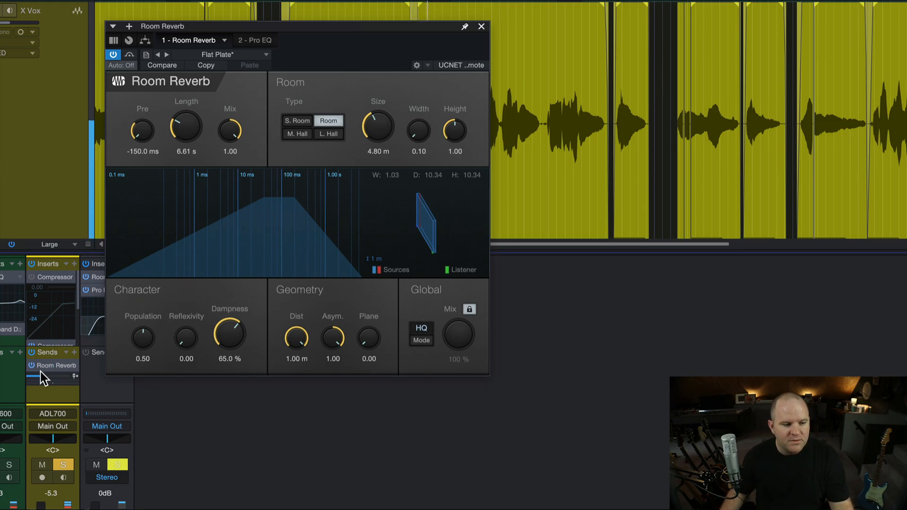
pyautogui.moveTo(40, 376); pyautogui.dragTo(42, 375)
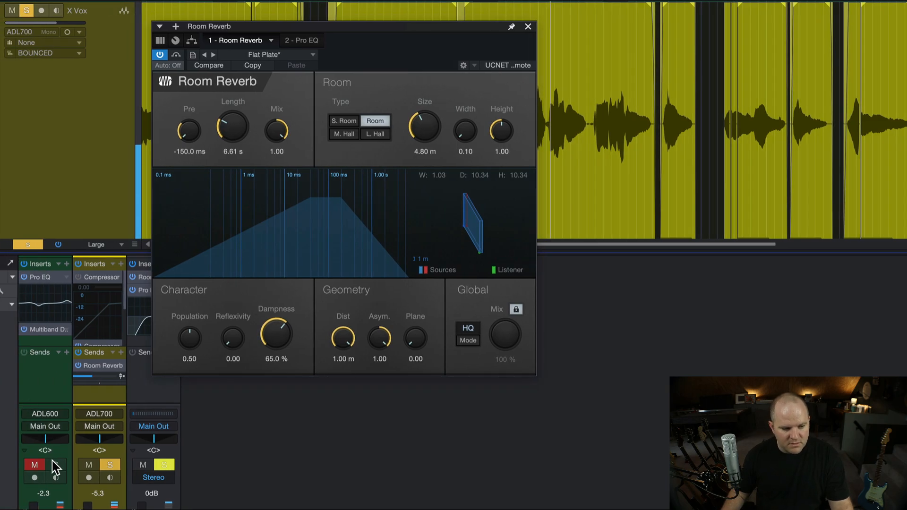
pyautogui.click(9, 466)
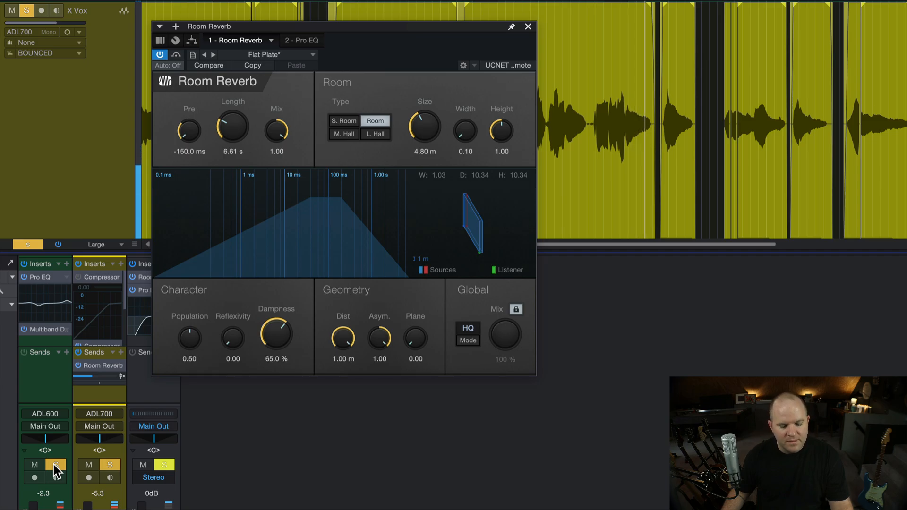
pyautogui.click(52, 464)
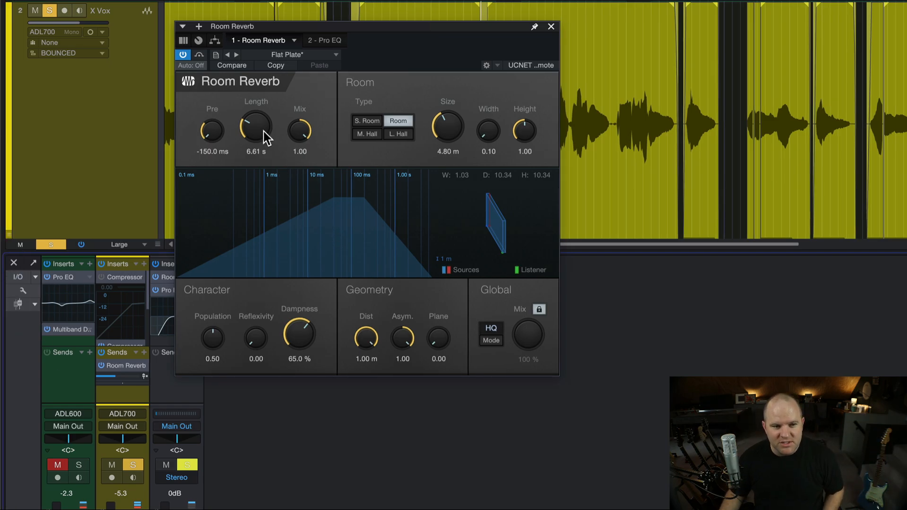
# Try the reverb Length at its 50.00 s maximum, then bring it back to about 6.80 s.
pyautogui.moveTo(263, 131); pyautogui.dragTo(266, 66)
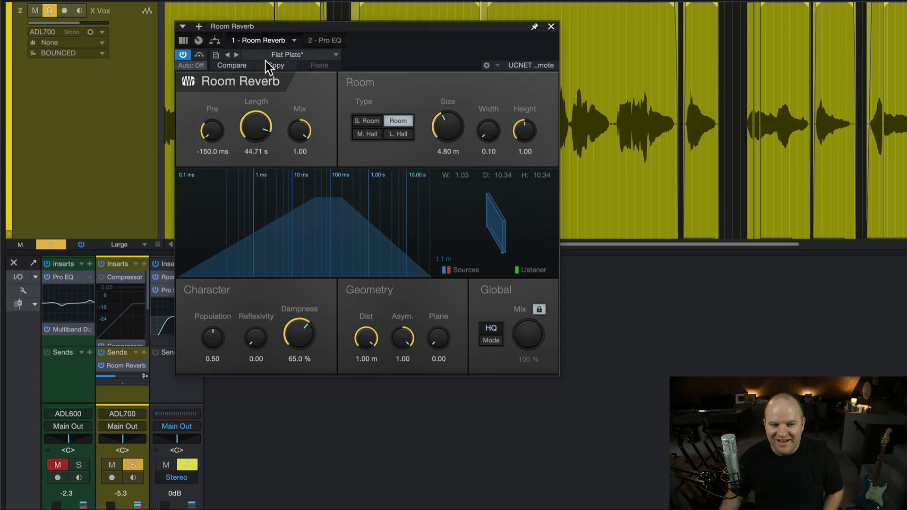
pyautogui.moveTo(255, 128); pyautogui.dragTo(257, 101)
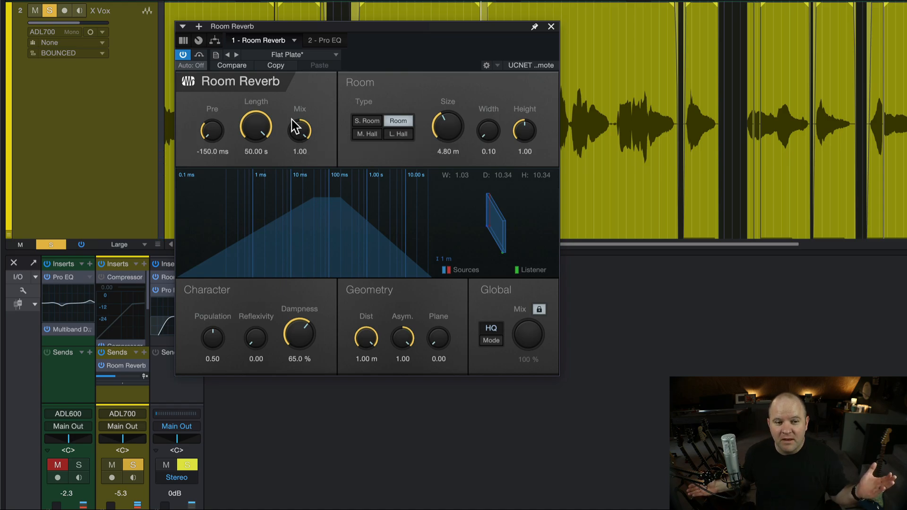
pyautogui.moveTo(251, 131); pyautogui.dragTo(240, 252)
pyautogui.moveTo(261, 154); pyautogui.dragTo(261, 89)
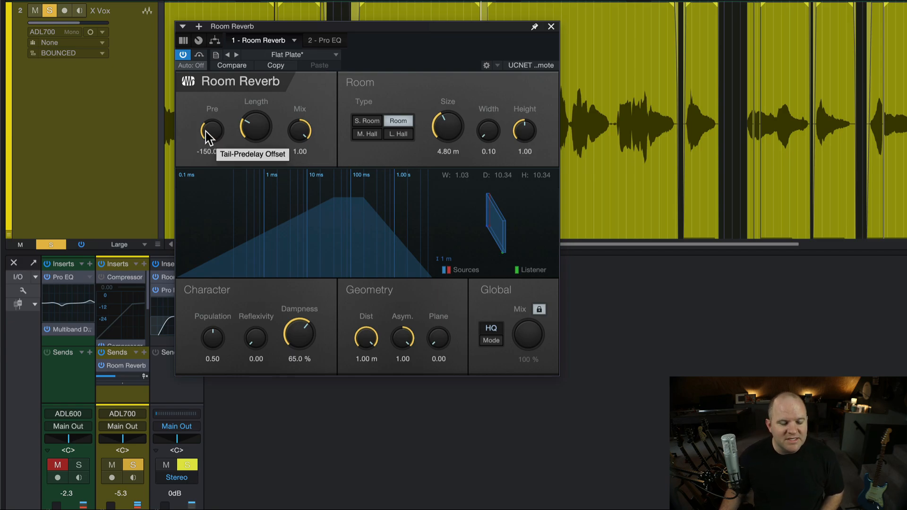
# Compare early reflections with the reverb tail by switching the reverb's Mix between 0.00 and 1.00.
pyautogui.moveTo(300, 132); pyautogui.dragTo(271, 294)
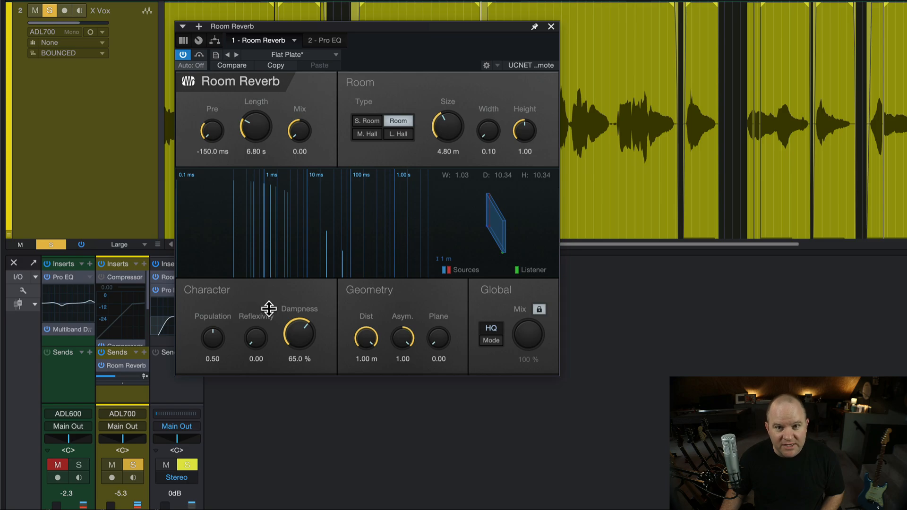
pyautogui.moveTo(300, 135); pyautogui.dragTo(299, 60)
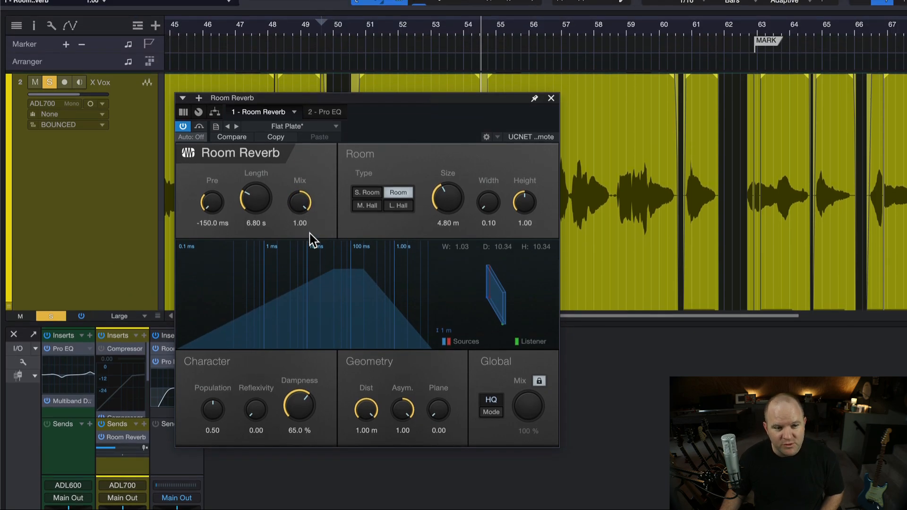
pyautogui.keyDown('super'); pyautogui.click(306, 203); pyautogui.keyUp('super')
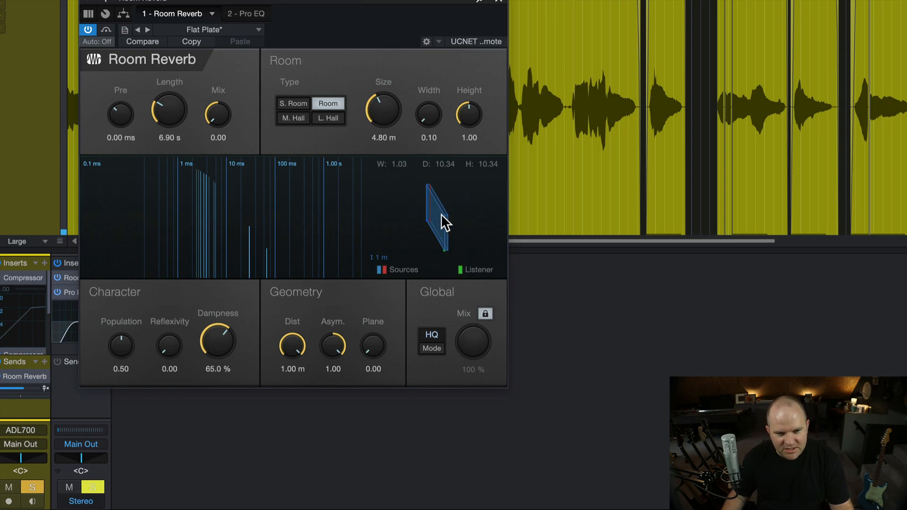
# Try the Arena preset in Room Reverb with its Mix lowered to 0.00.
pyautogui.click(225, 30)
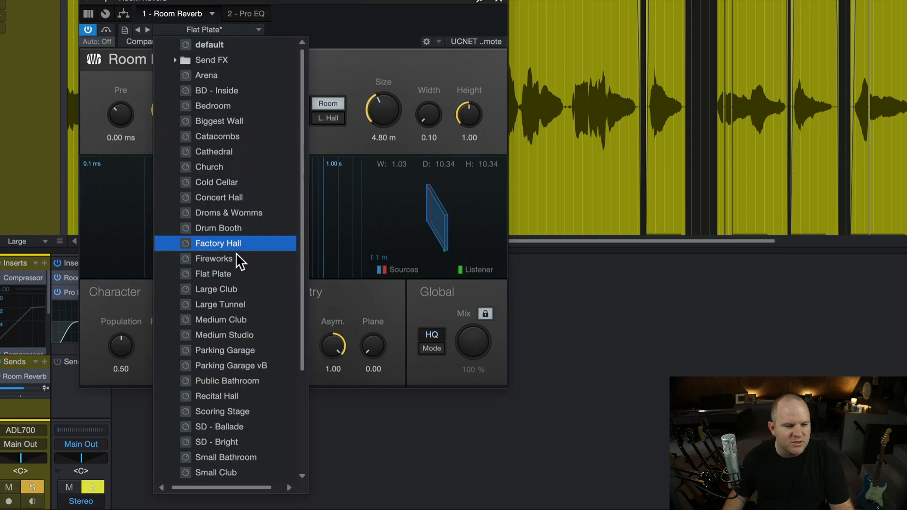
pyautogui.click(236, 81)
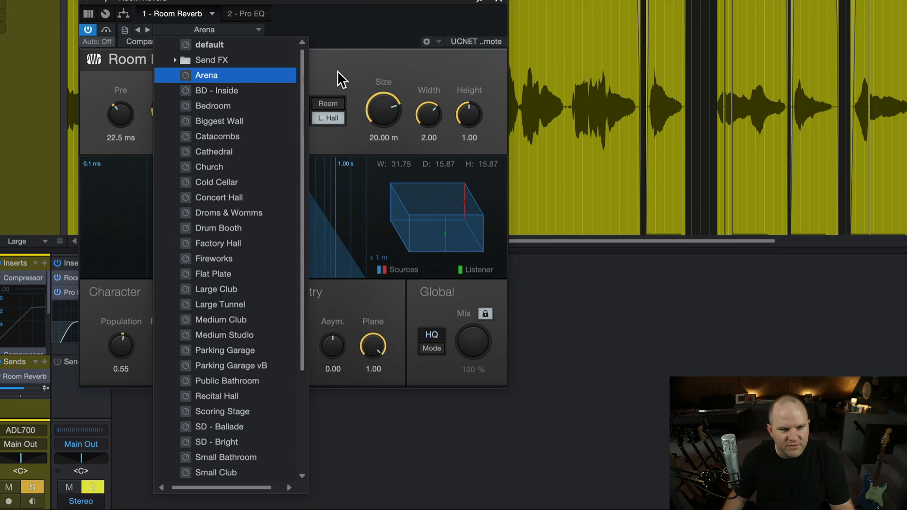
pyautogui.moveTo(211, 121); pyautogui.dragTo(215, 305)
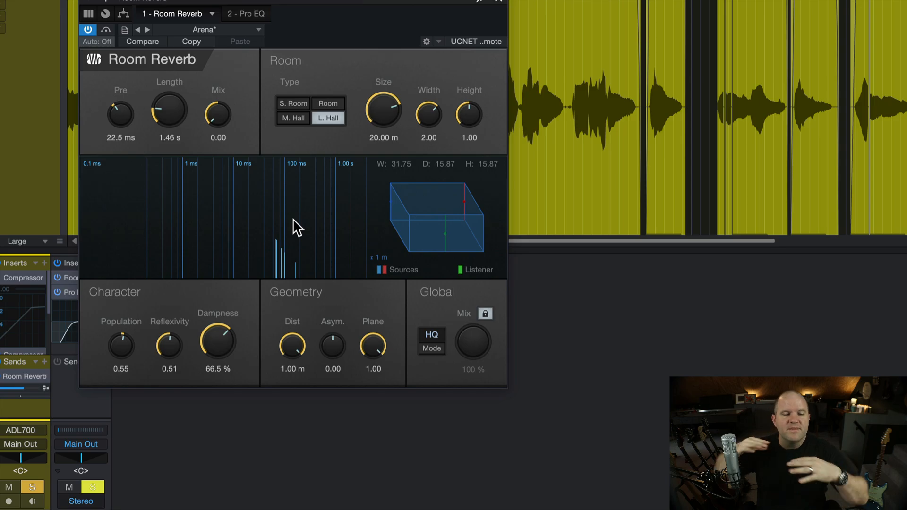
# Reload the Flat Plate preset, lower its Mix to 0.00 and play the vocal.
pyautogui.click(221, 27)
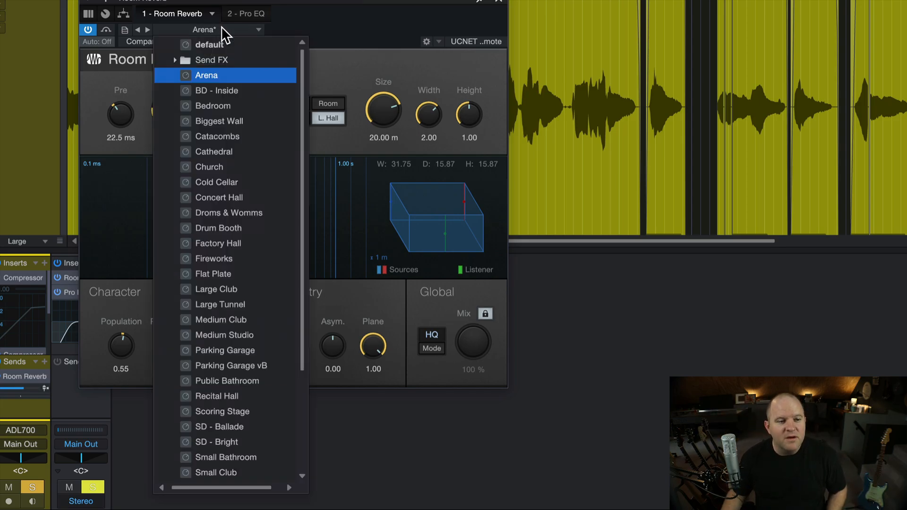
pyautogui.click(235, 273)
pyautogui.click(353, 78)
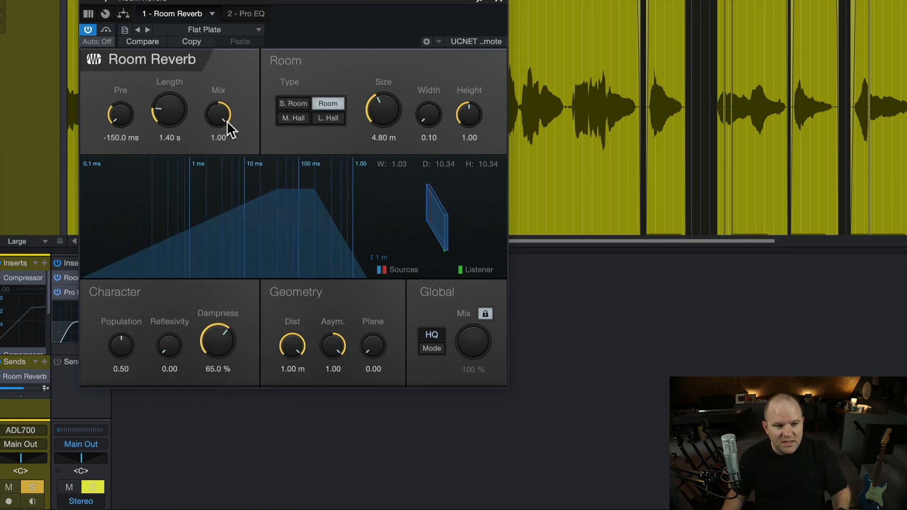
pyautogui.moveTo(226, 121); pyautogui.dragTo(234, 350)
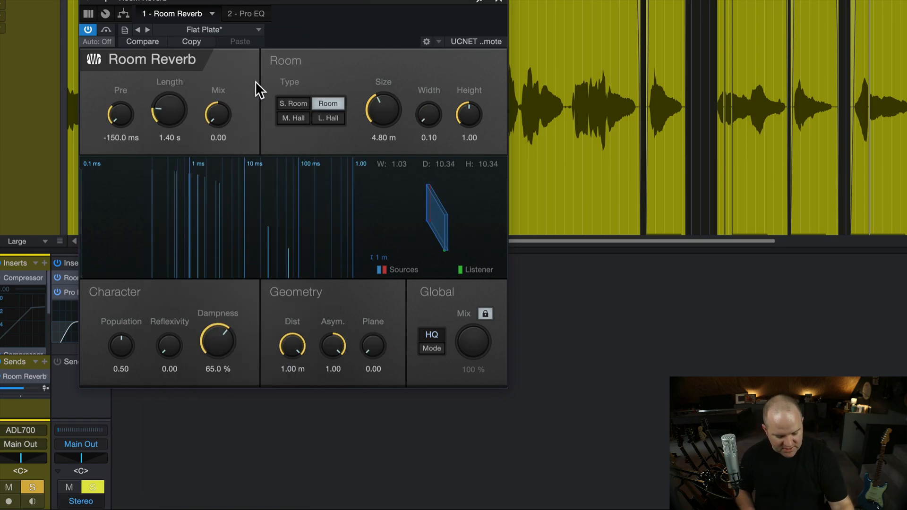
pyautogui.press('space')
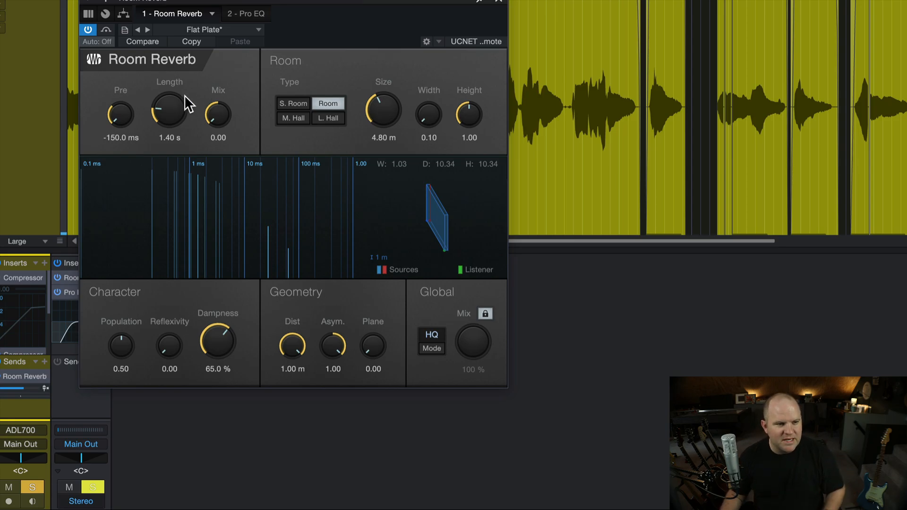
# Raise the reverb's Pre value in stages through 111.0 ms and 124.5 ms to 300.0 ms.
pyautogui.moveTo(111, 109); pyautogui.dragTo(119, 86)
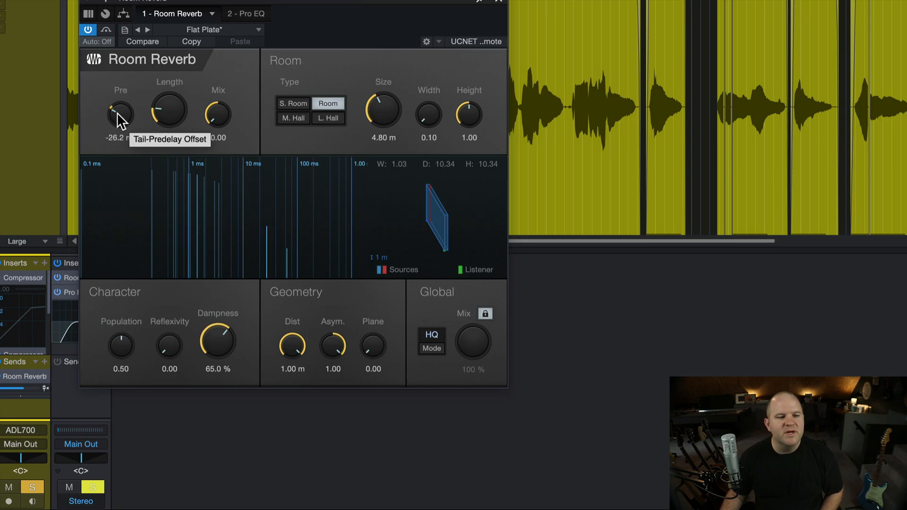
pyautogui.moveTo(117, 110)
pyautogui.mouseDown()
pyautogui.moveTo(131, 70)
pyautogui.moveTo(124, 56)
pyautogui.moveTo(129, 122)
pyautogui.moveTo(135, 85)
pyautogui.moveTo(122, 113)
pyautogui.mouseUp()
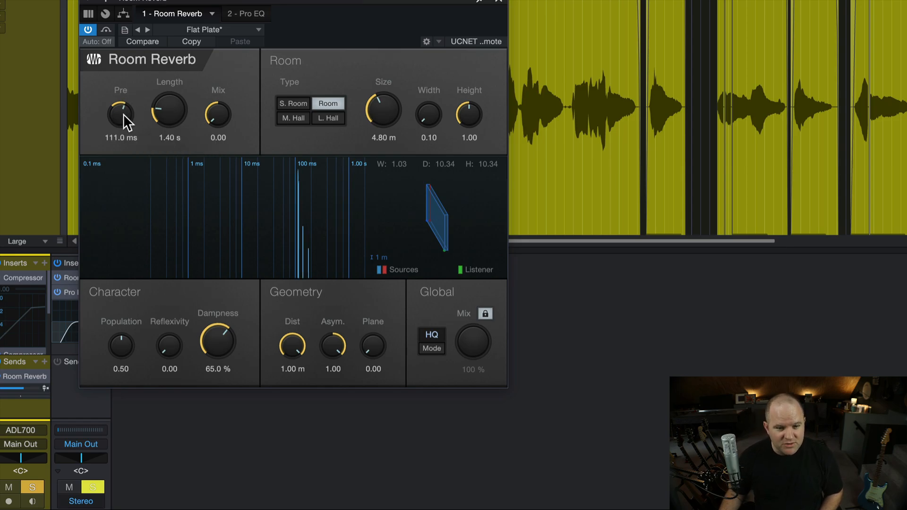
pyautogui.moveTo(123, 114); pyautogui.dragTo(121, 114)
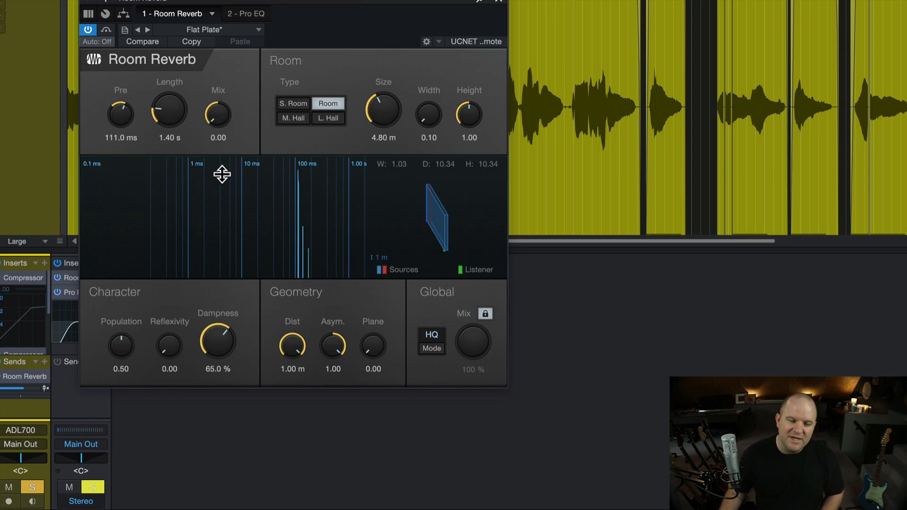
pyautogui.moveTo(222, 174); pyautogui.dragTo(266, 288)
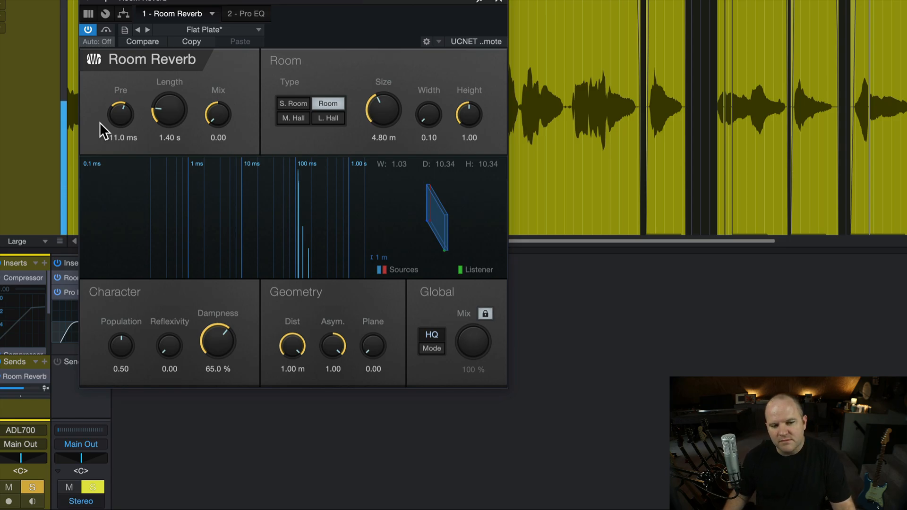
pyautogui.moveTo(113, 117); pyautogui.dragTo(113, 114)
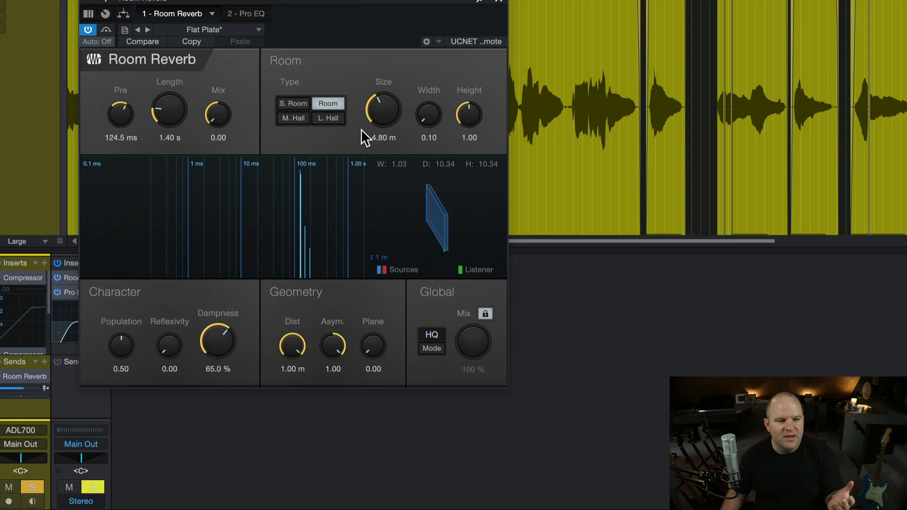
pyautogui.moveTo(129, 117); pyautogui.dragTo(132, 59)
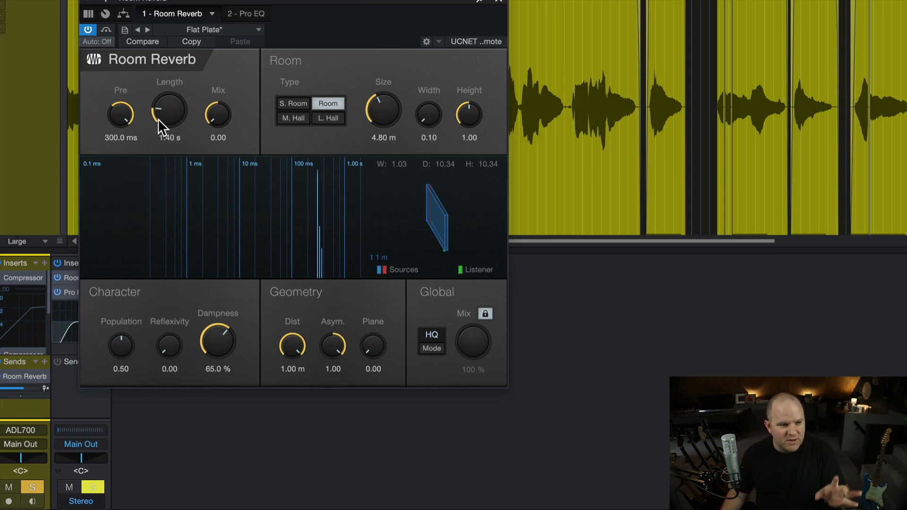
# Set the reverb's Length to 6.50 s and its early/late reflection Mix to 0.41.
pyautogui.moveTo(216, 113)
pyautogui.mouseDown()
pyautogui.moveTo(178, 111)
pyautogui.moveTo(182, 100)
pyautogui.moveTo(215, 104)
pyautogui.moveTo(223, 62)
pyautogui.moveTo(219, 111)
pyautogui.mouseUp()
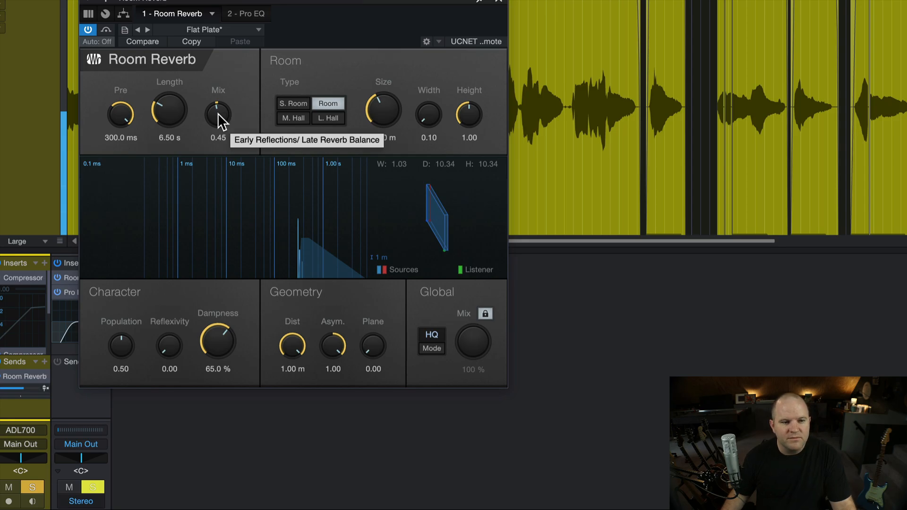
pyautogui.moveTo(217, 112); pyautogui.dragTo(218, 118)
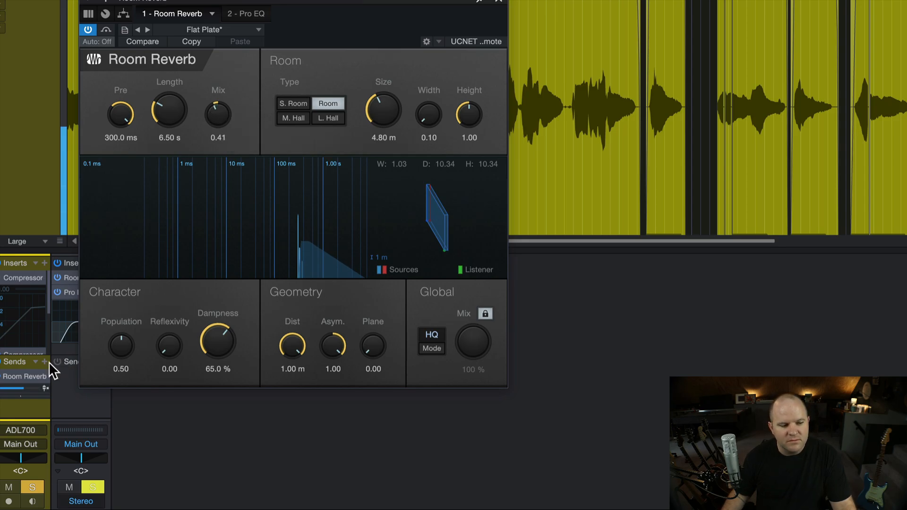
# Turn off solo on the X Vox channel and set its Room Reverb send level to -8.0.
pyautogui.moveTo(45, 386); pyautogui.dragTo(37, 389)
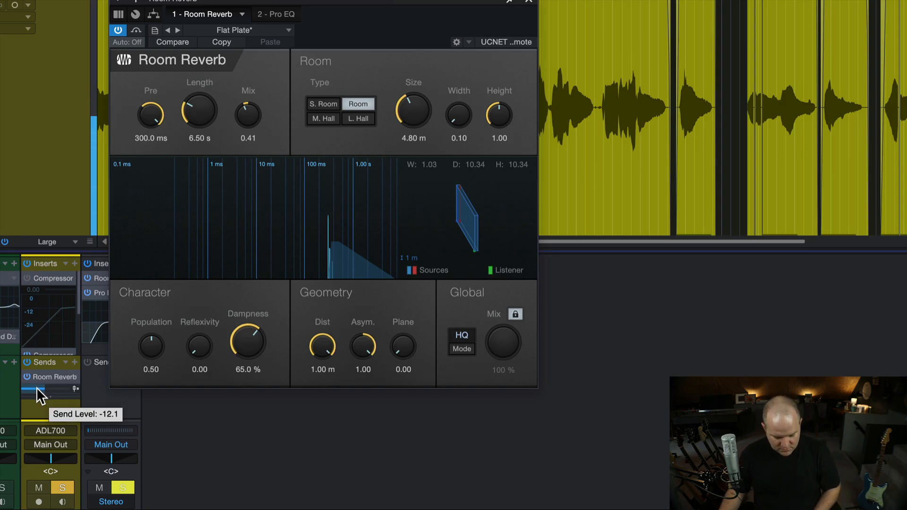
pyautogui.press('s')
pyautogui.moveTo(37, 388); pyautogui.dragTo(40, 389)
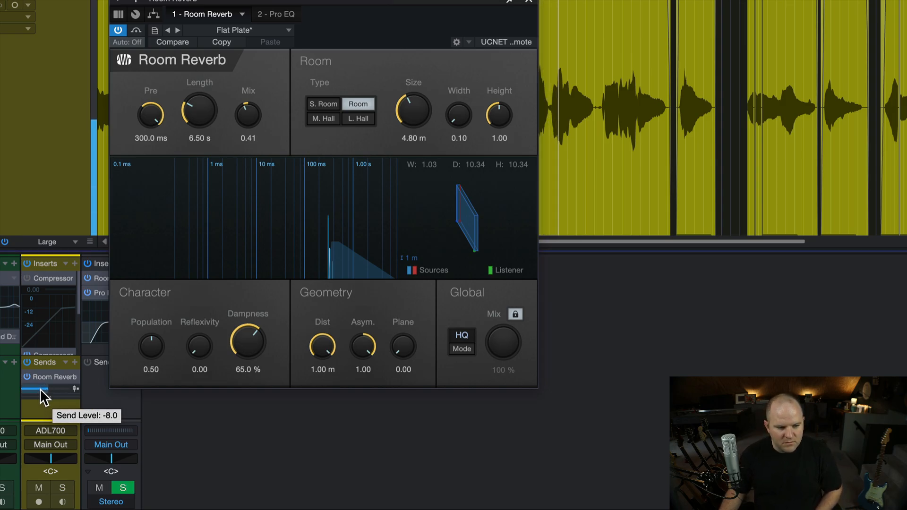